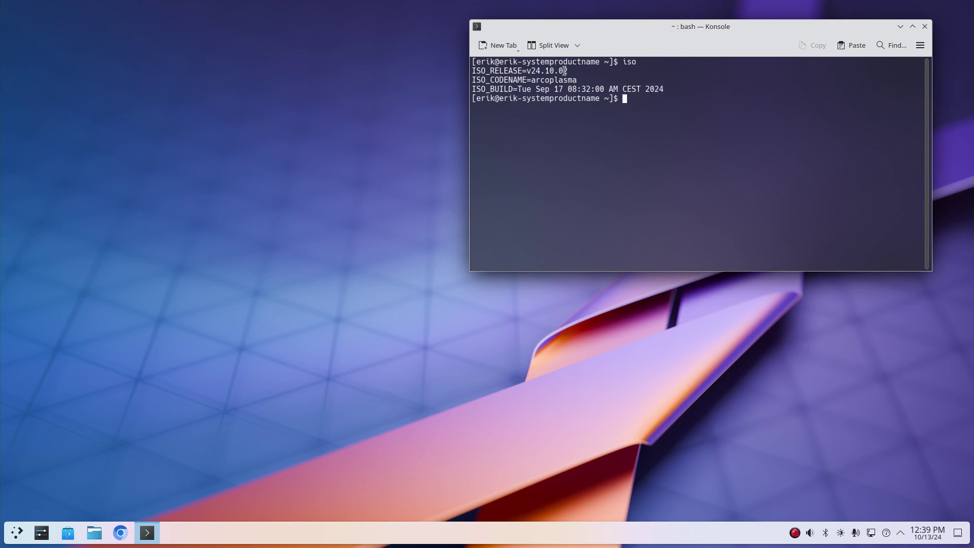
Run last -F in Konsole to list the full login and reboot history
drag(537, 70, 578, 72)
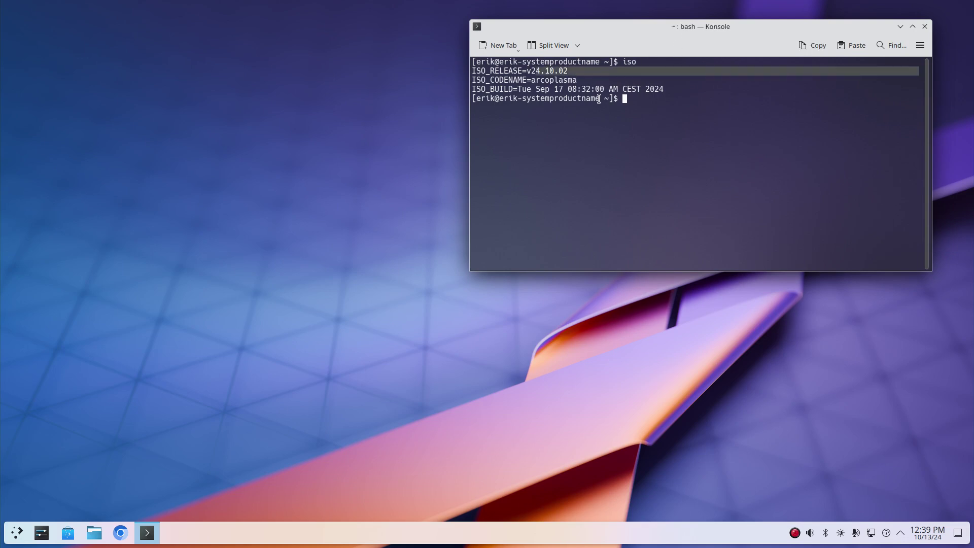
click(550, 72)
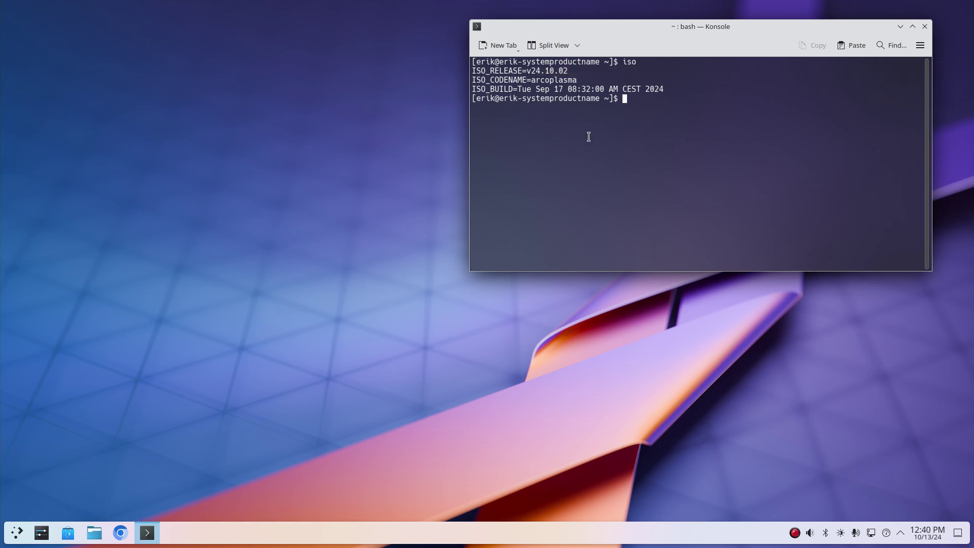
text(last -F)
key(Return)
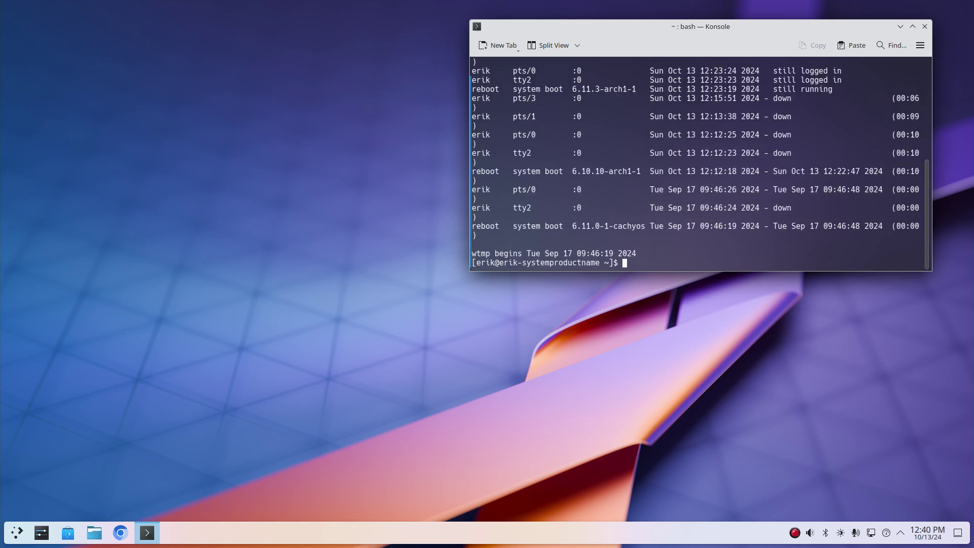
Maximize Konsole, highlight the 6.10.10 boot and Oct 13 12:12 reboot times, then restore and close it
click(911, 27)
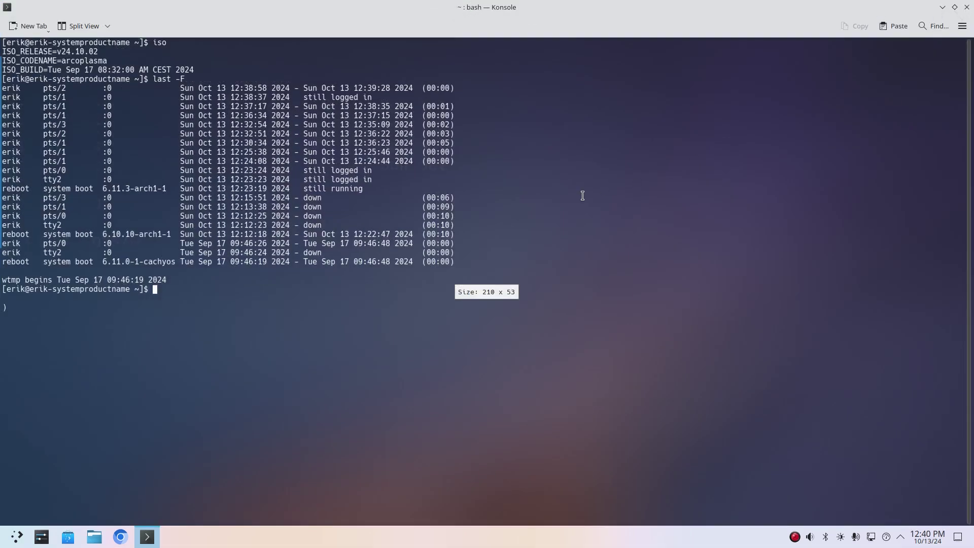
drag(194, 261, 241, 261)
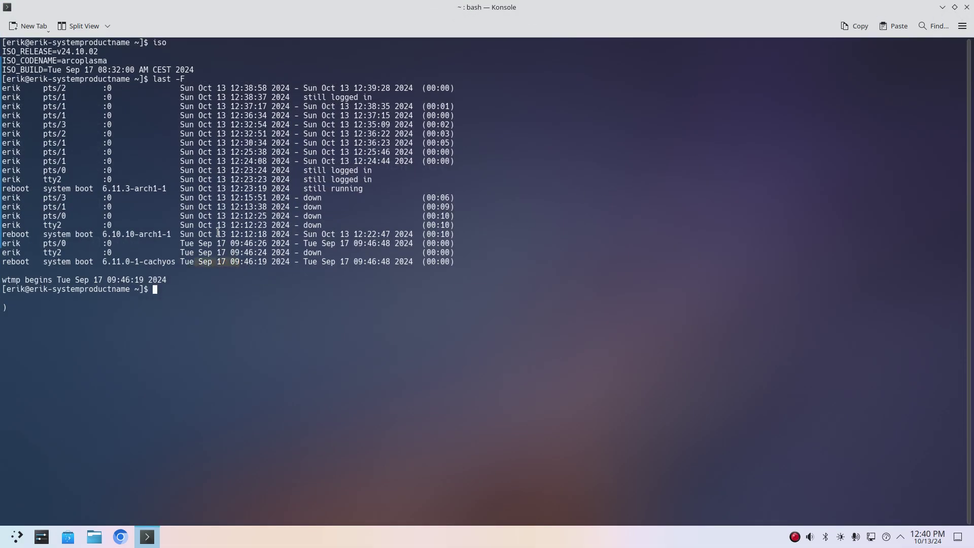
drag(196, 235, 255, 234)
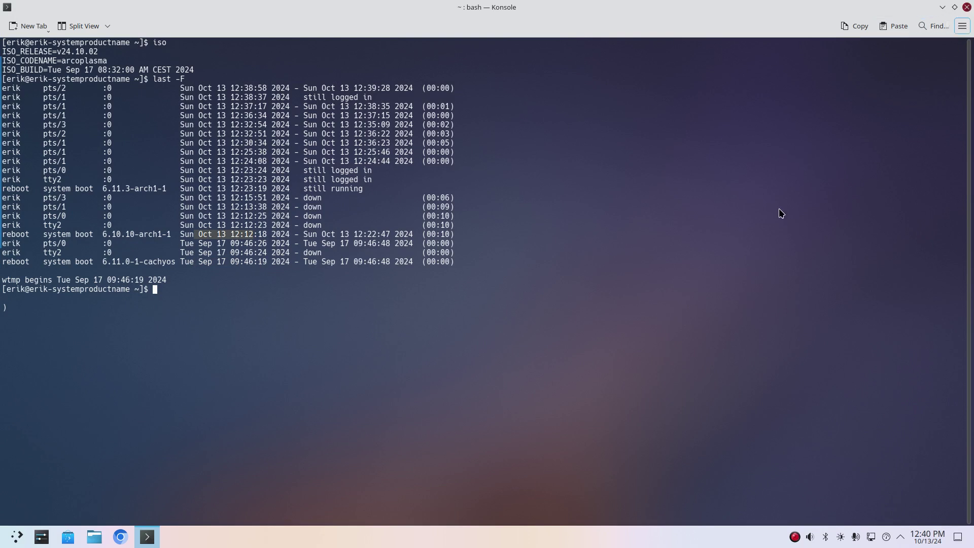
drag(612, 34, 554, 135)
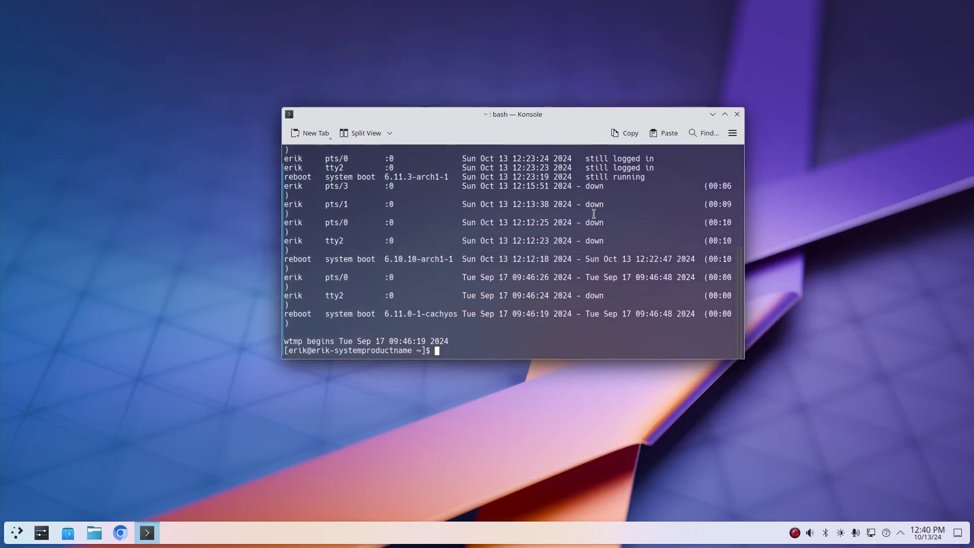
click(737, 114)
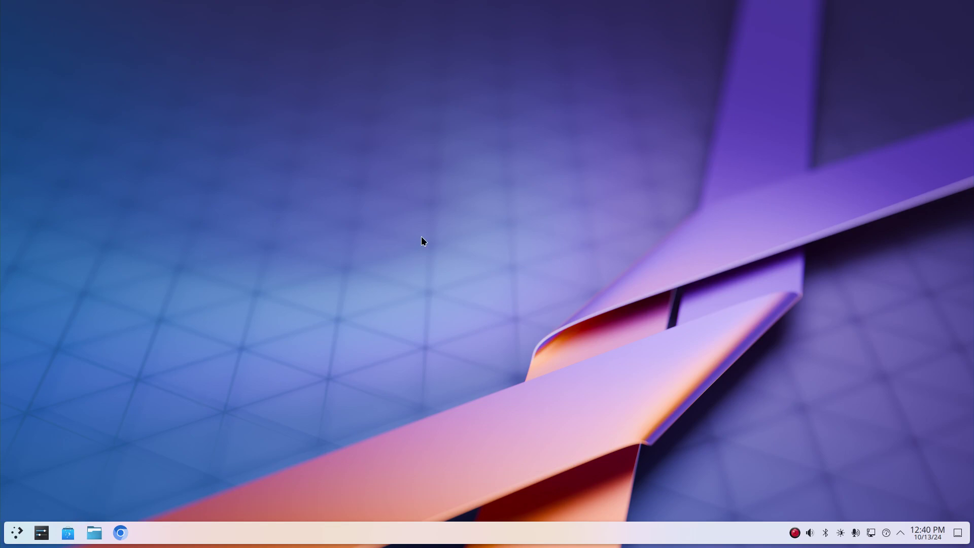
Run the 'update' alias in a fresh Konsole window, then close it once nothing needs updating
key(ctrl+alt+t)
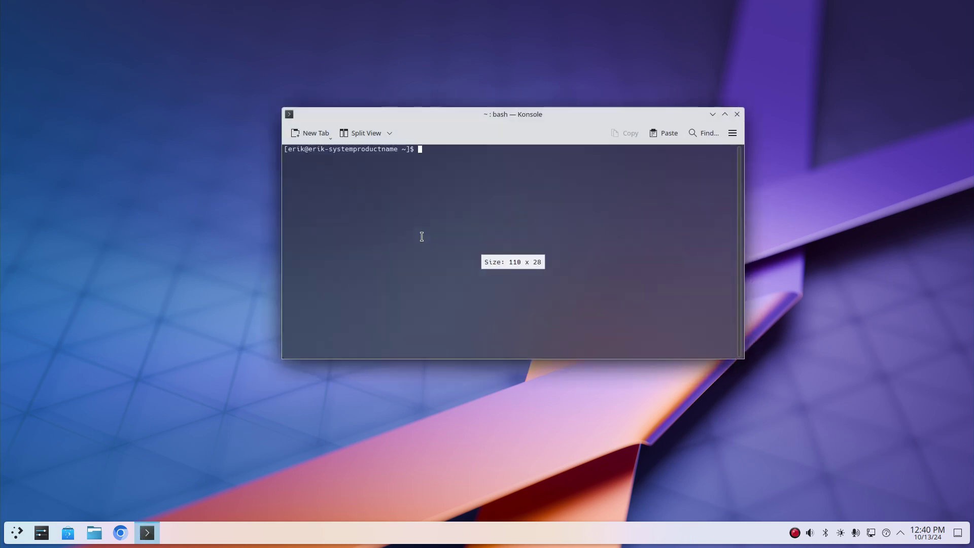
text(update)
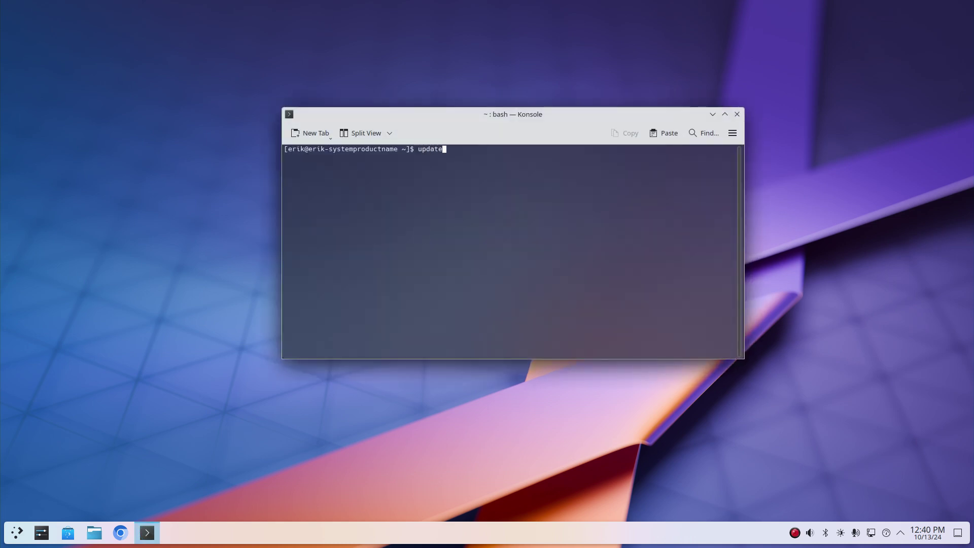
key(Return)
key(Return)
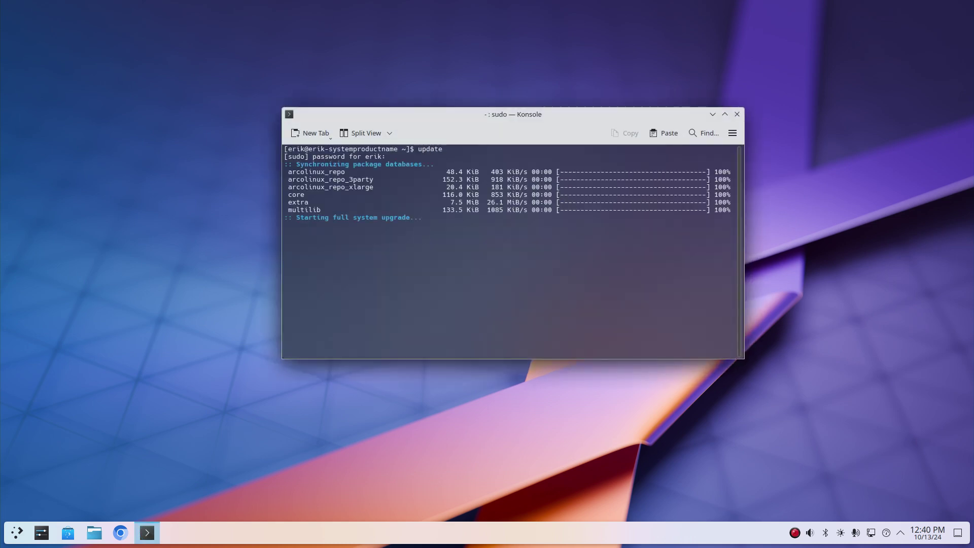
click(737, 114)
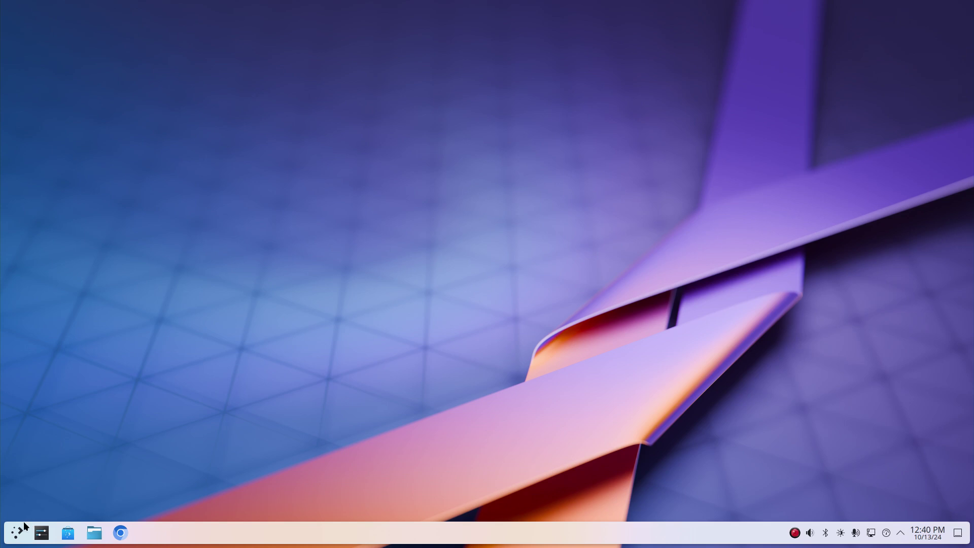
click(20, 530)
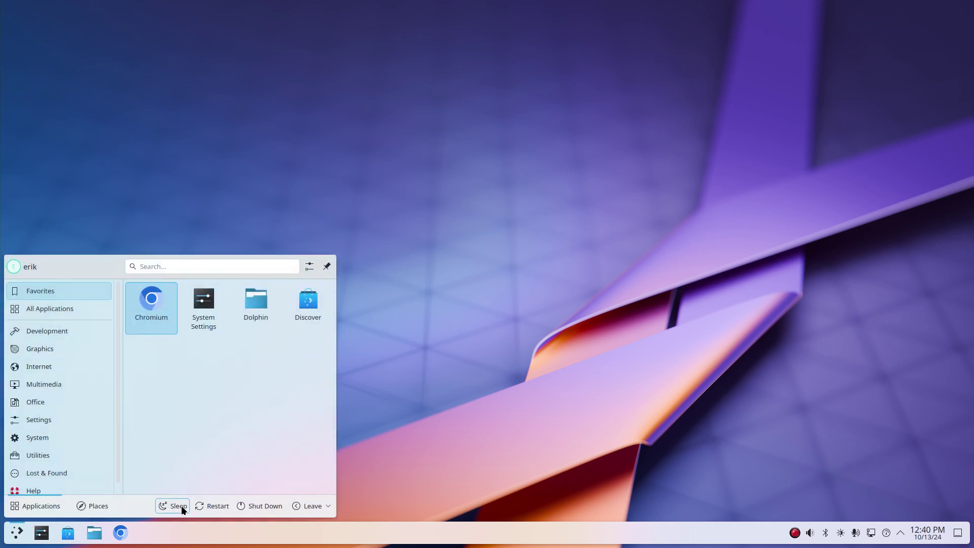
click(203, 310)
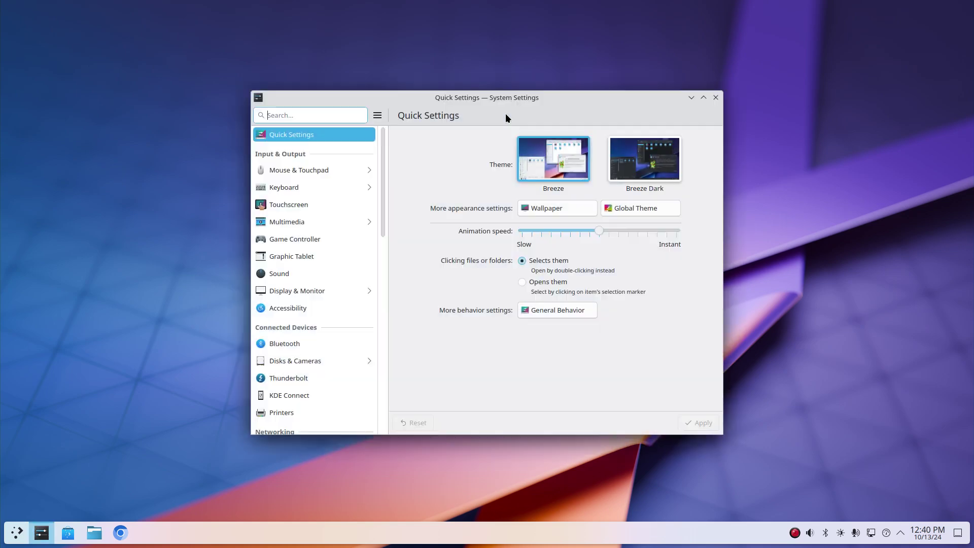
double_click(555, 99)
scroll(44, 392, down, 10)
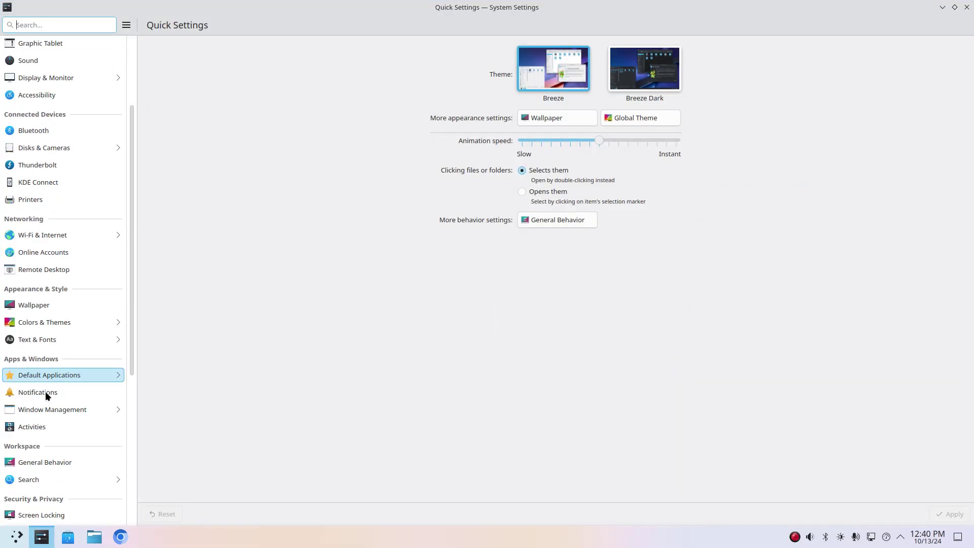
click(62, 422)
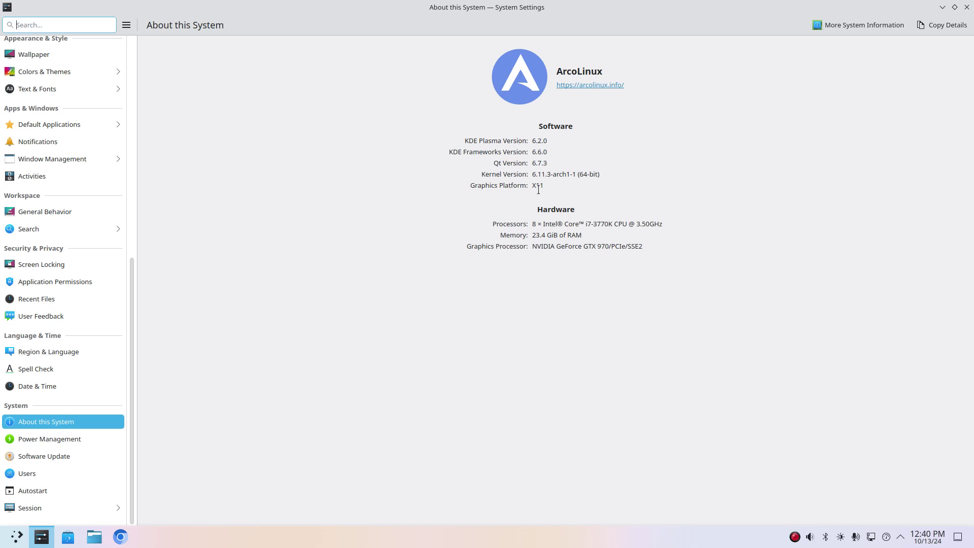
click(967, 7)
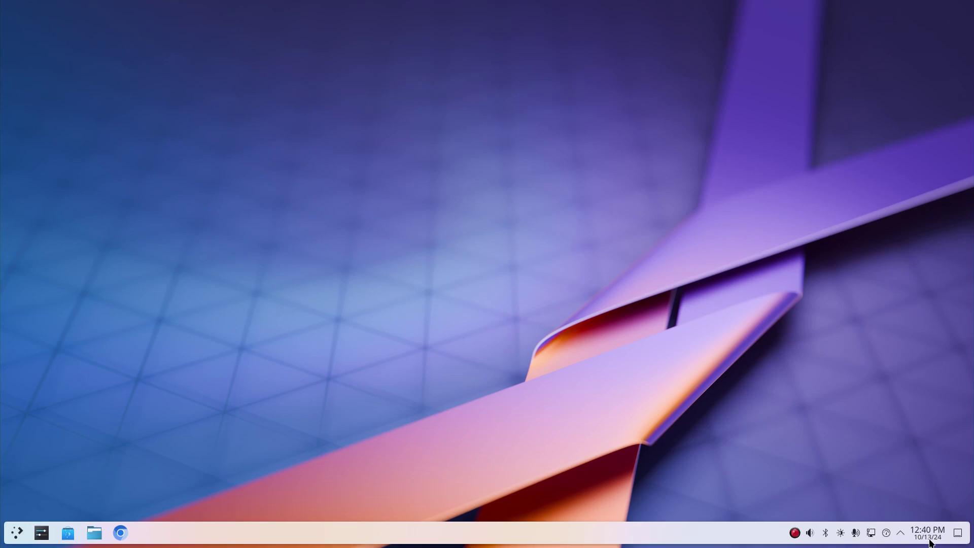
Launch Discover and highlight packagekit-qt6 and 'Flatpaks, Snaps, and Add-Ons' in its ArcoLinux warning
click(68, 532)
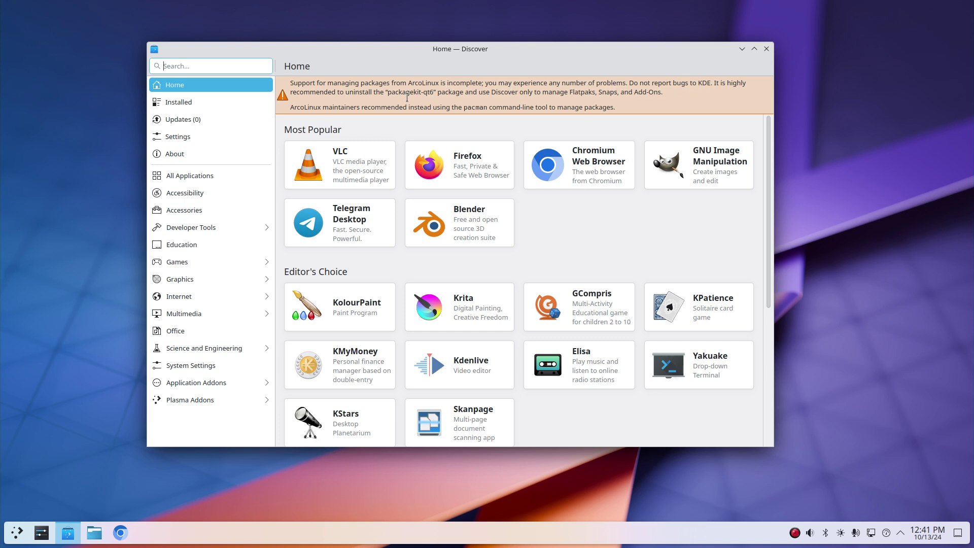
drag(388, 92, 439, 91)
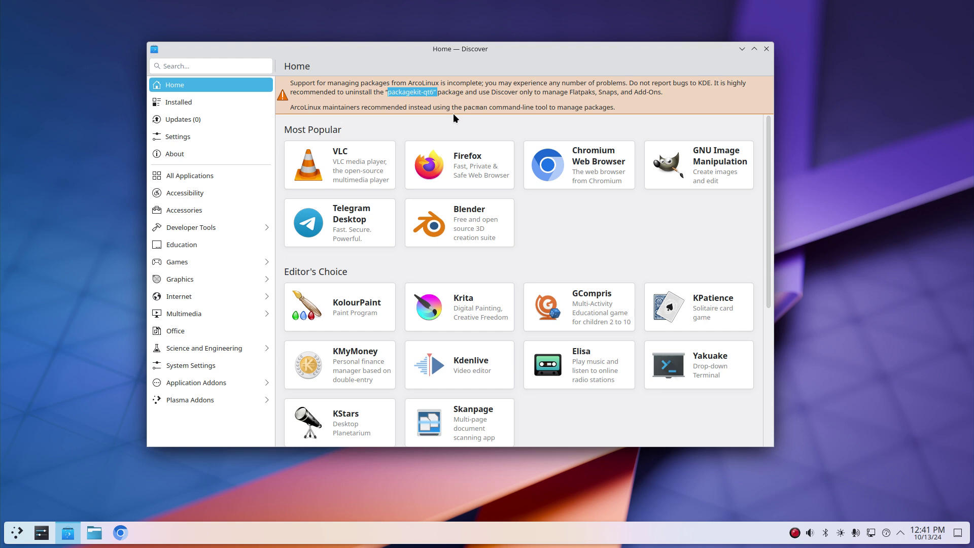
click(500, 89)
double_click(585, 94)
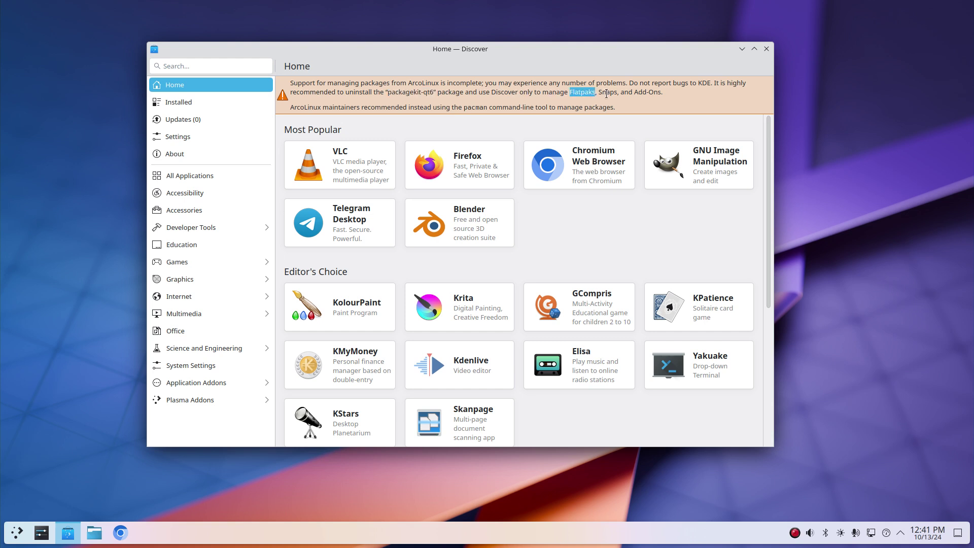
double_click(606, 94)
click(629, 93)
drag(568, 93, 662, 97)
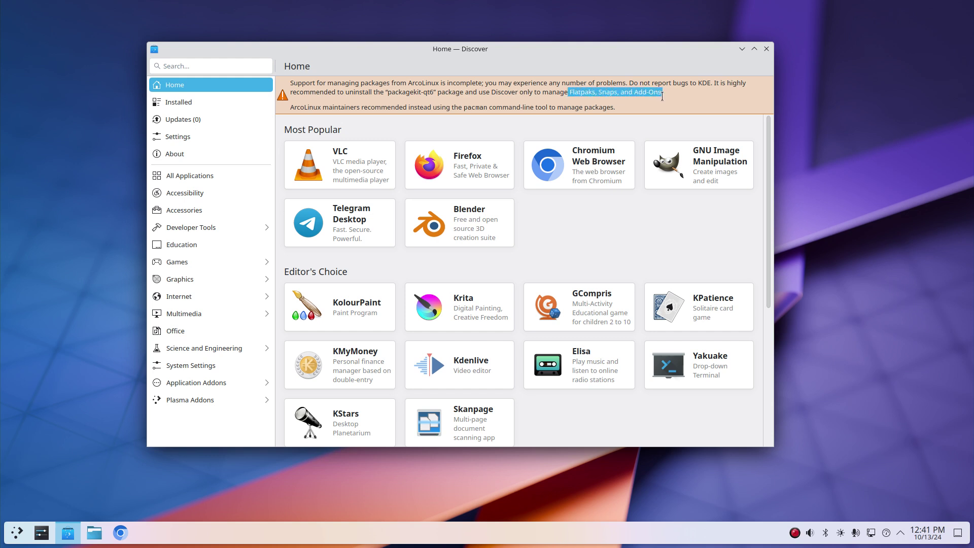
Move the Discover window to the top-left and open a new Konsole terminal
drag(496, 51, 358, 22)
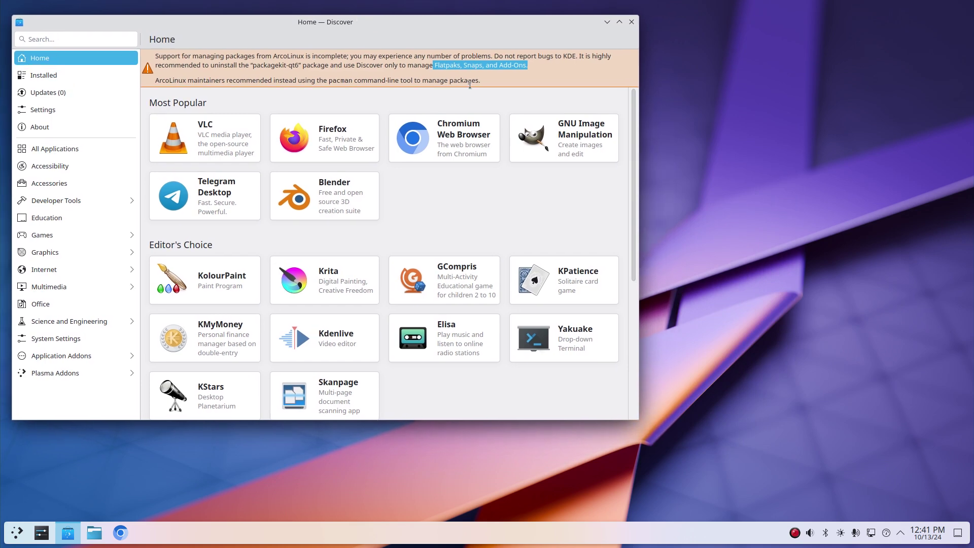
click(690, 186)
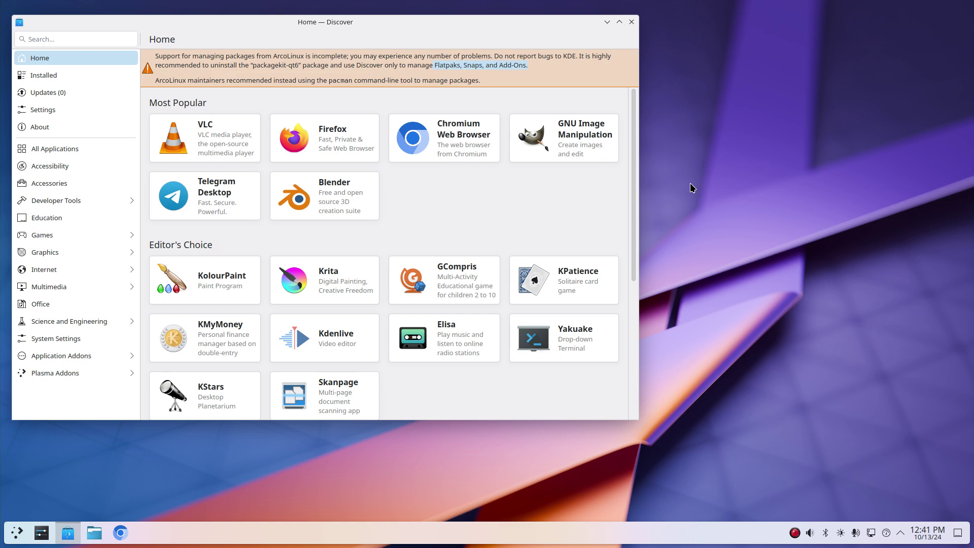
key(ctrl+alt+t)
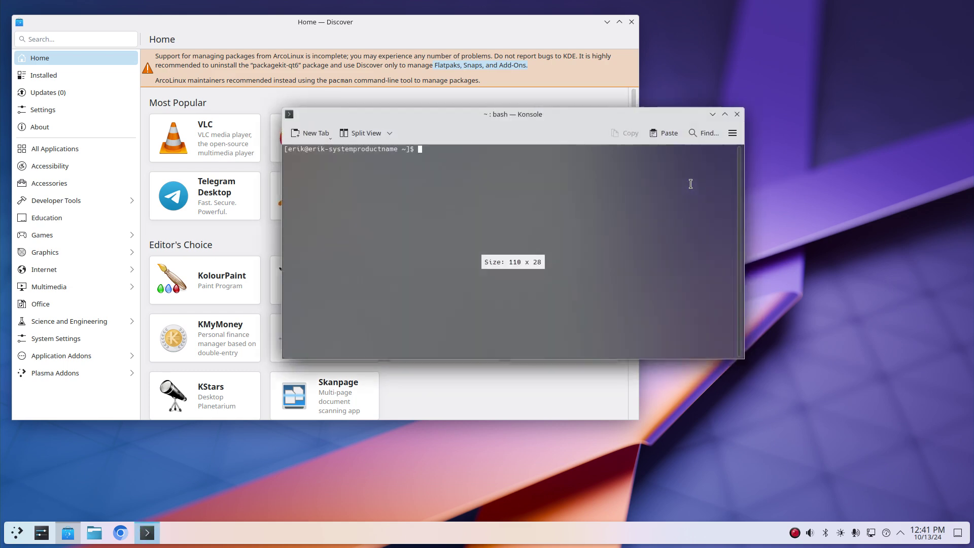
Place Konsole at lower right, run update (nothing to do), and type 'sudo pacman -S firefox'
drag(558, 111, 760, 233)
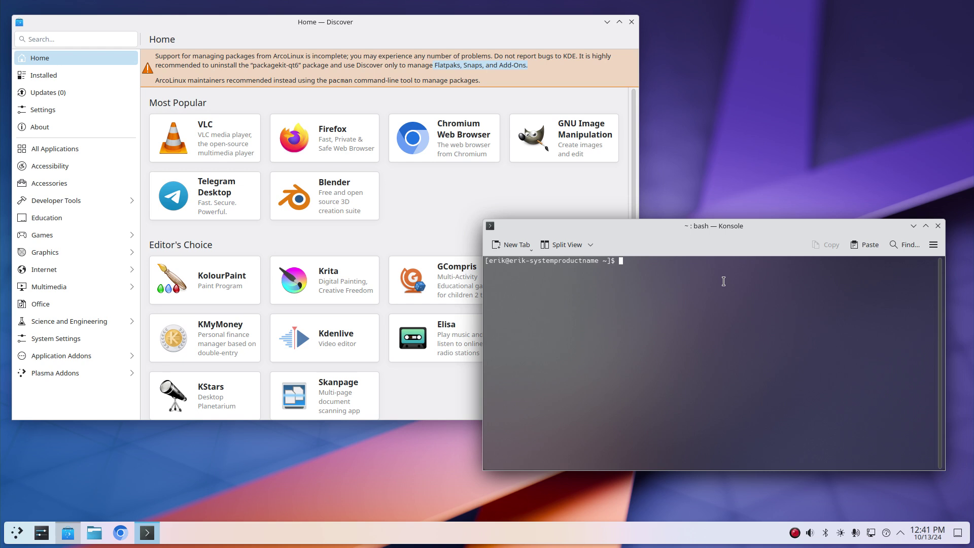
text(update)
key(Return)
key(Return)
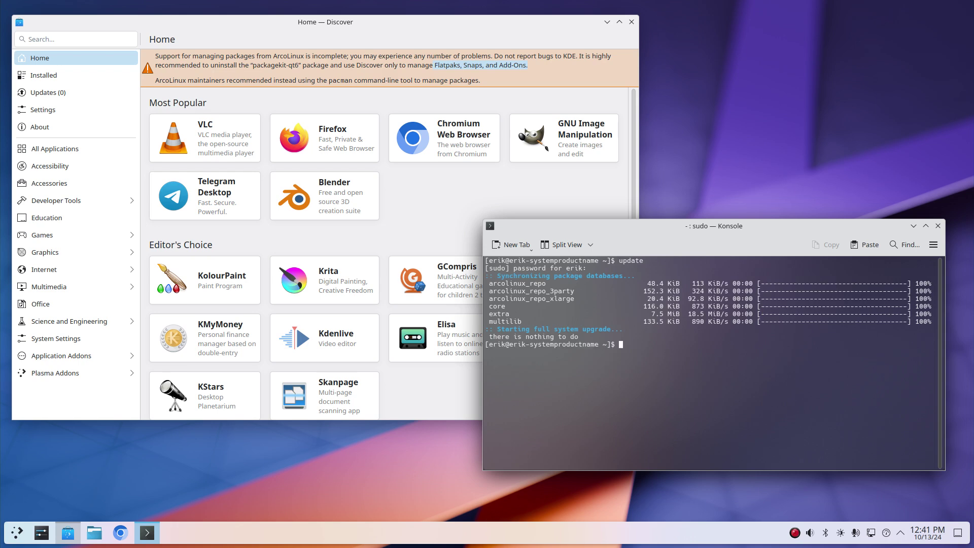
text(sudo pacman -S firefox)
Open Firefox 131.0.2-1 in Discover and check its sources, keeping ArcoLinux over Flathub
click(339, 142)
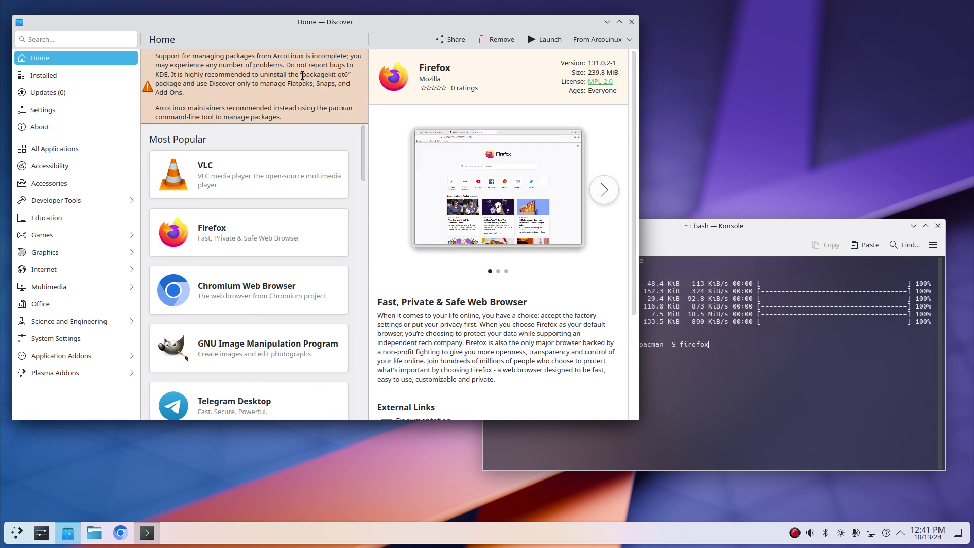
drag(302, 75, 350, 76)
click(626, 43)
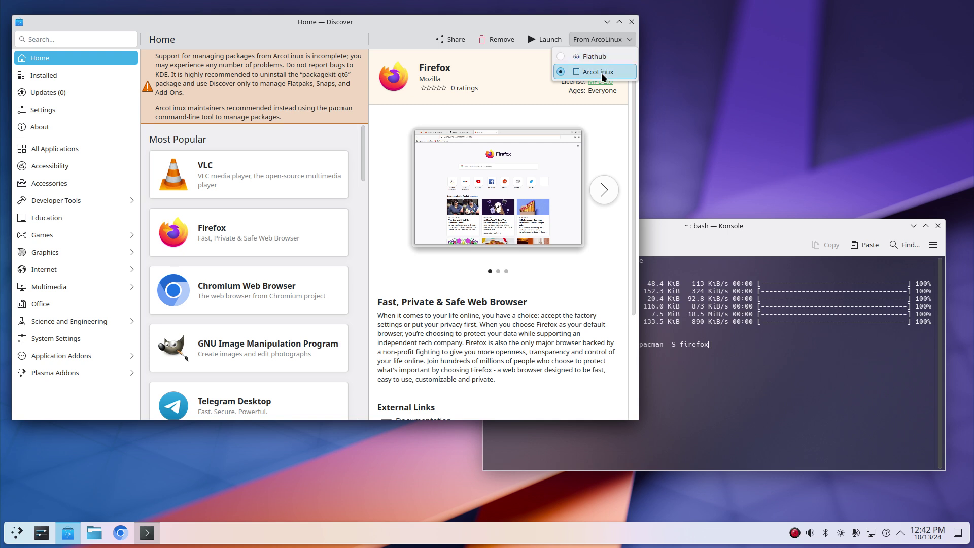
click(307, 136)
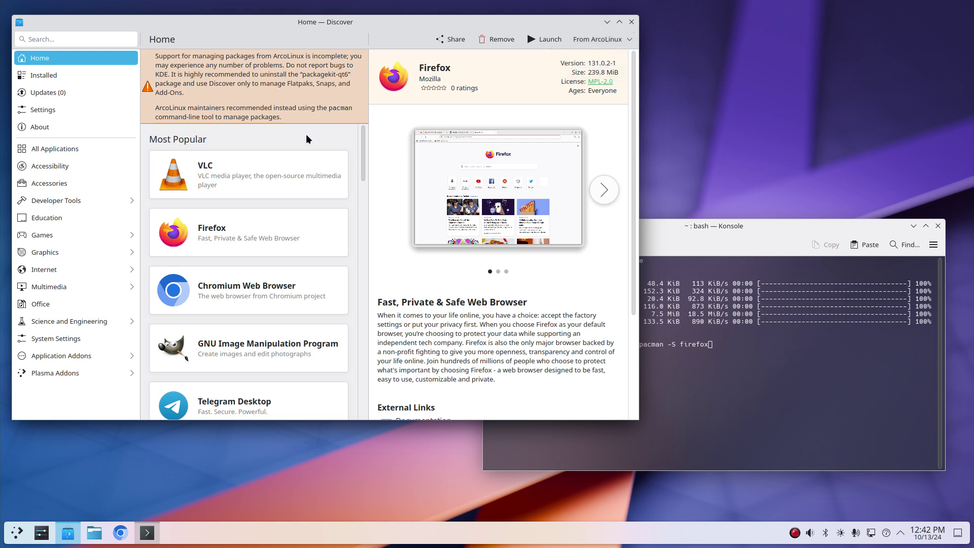
Change the pending firefox command to 'sudo pacman -R packagekit-qt' and run it
click(724, 394)
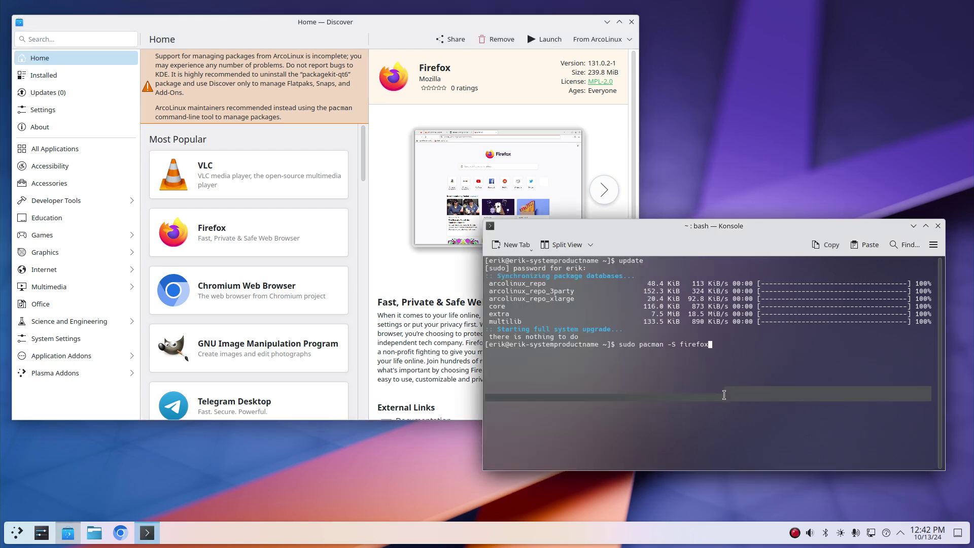
key(BackSpace)
key(BackSpace)
key(BackSpace)
key(BackSpace)
key(BackSpace)
key(BackSpace)
key(BackSpace)
key(BackSpace)
key(BackSpace)
text(r)
key(BackSpace)
text(R packagekit)
key(Tab)
key(Tab)
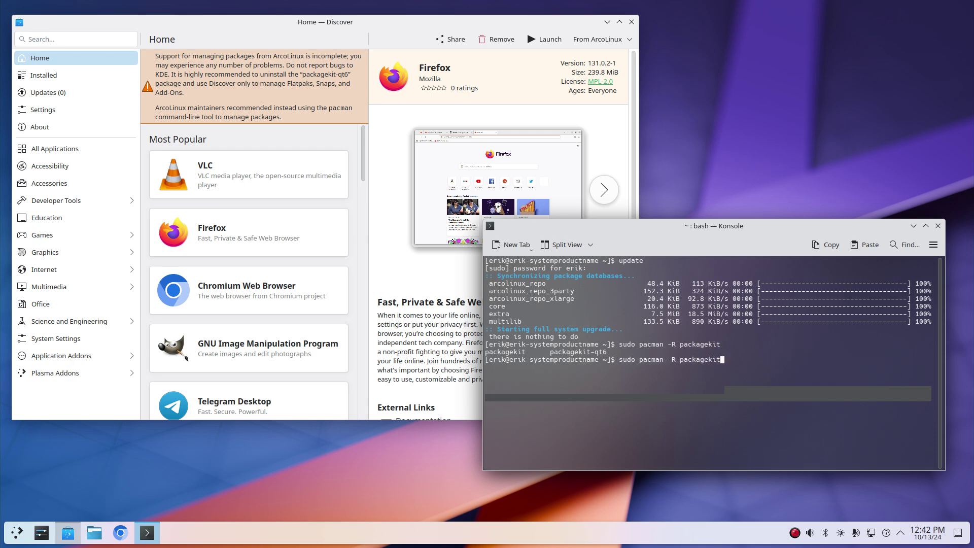
text(-qt)
key(Return)
Correct the package name to packagekit-qt6, confirm its removal, and close Discover
key(Up)
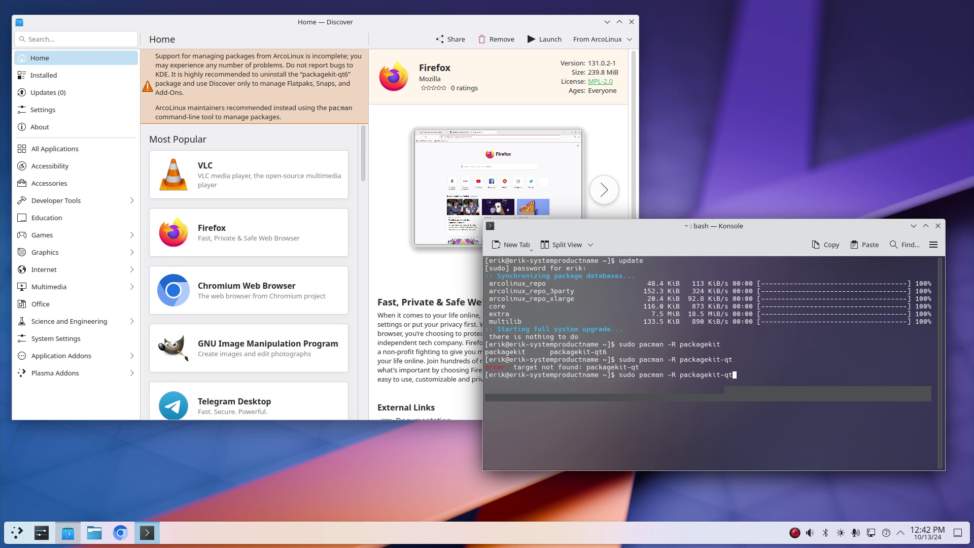
text(6)
key(Return)
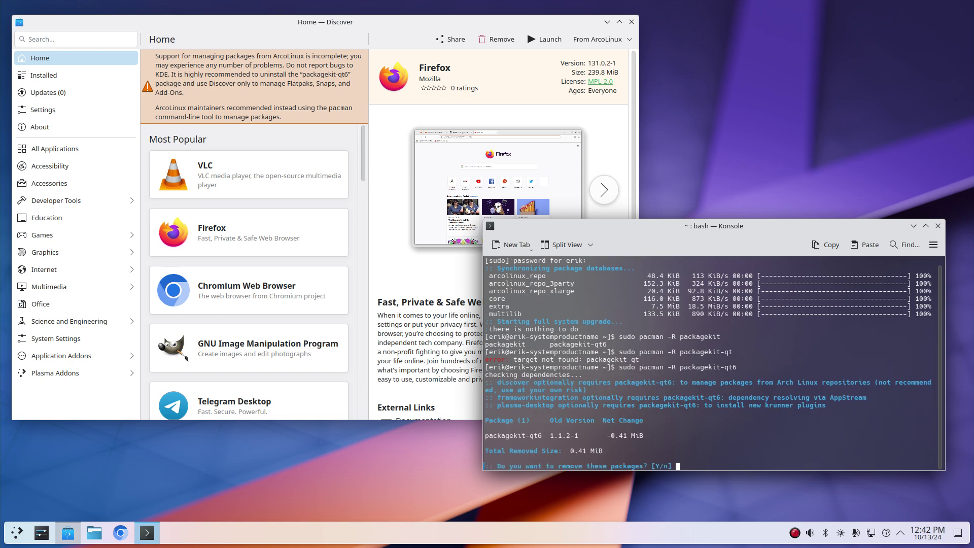
key(Return)
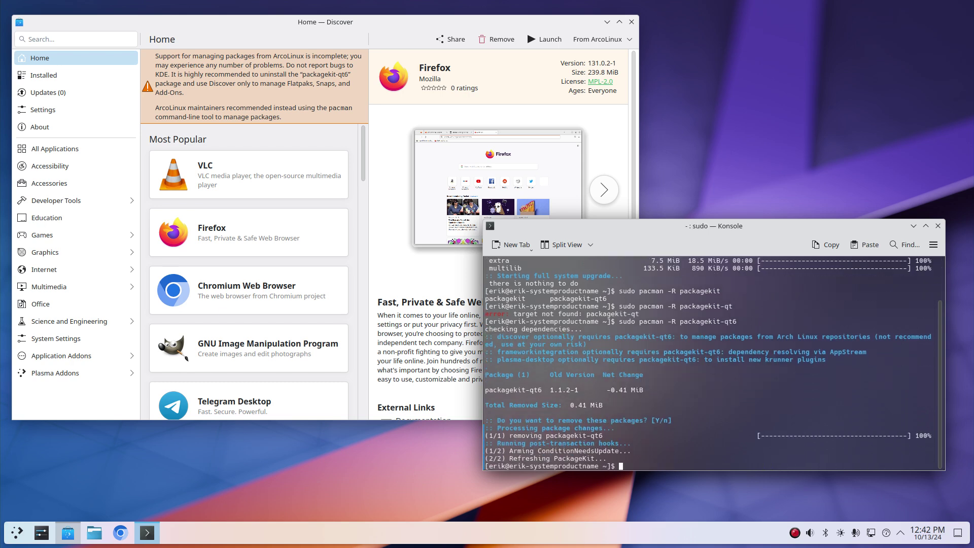
click(631, 22)
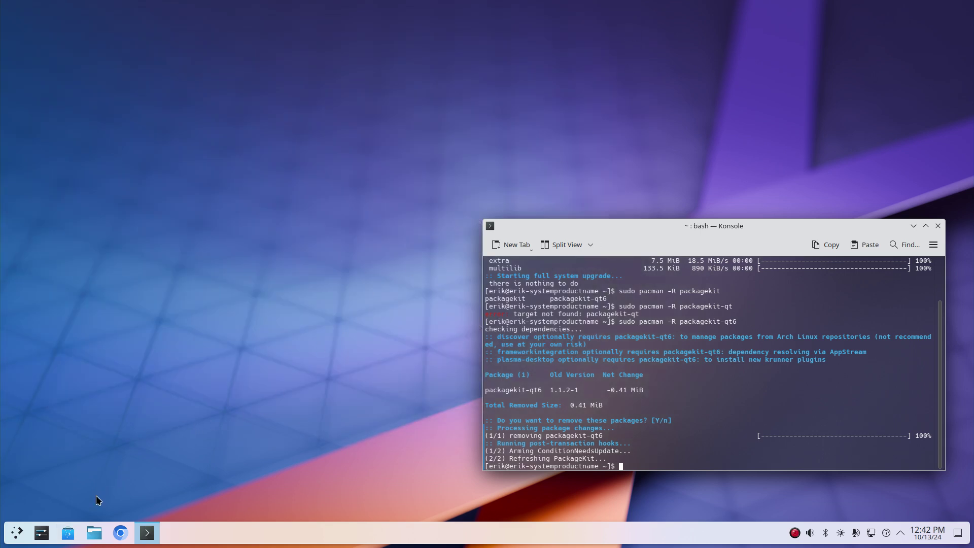
Reopen and centre Discover, view the Spotify and Katharsis Flathub listings, then return to Konsole
click(71, 529)
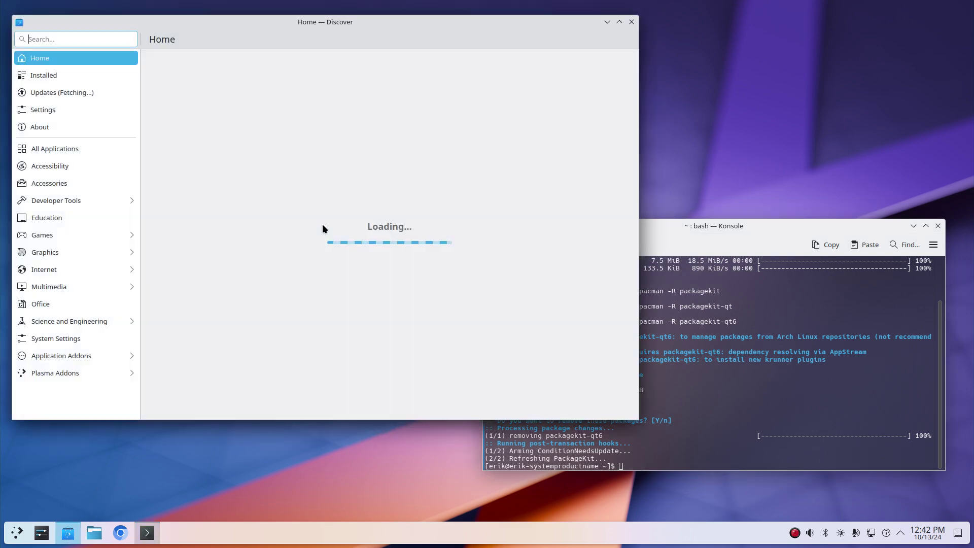
drag(383, 23, 546, 43)
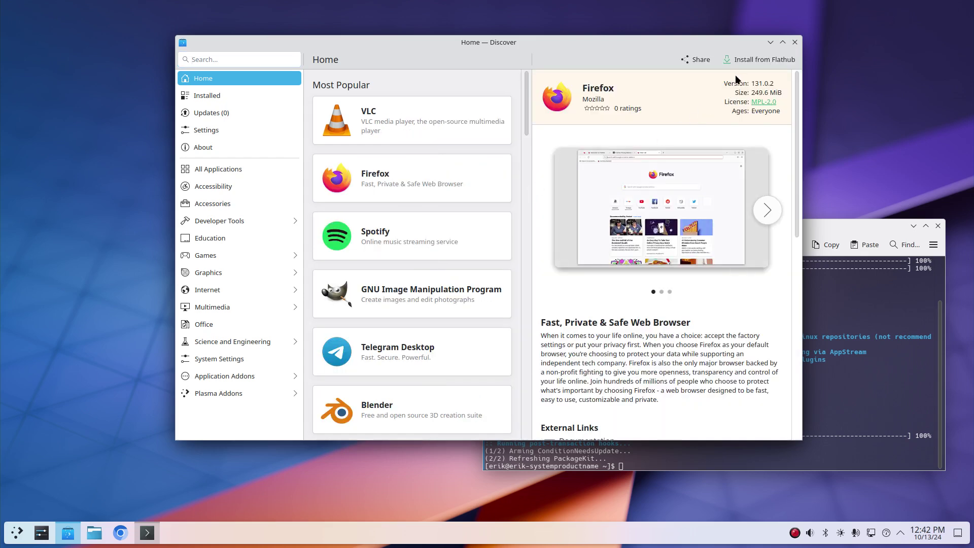
click(448, 248)
scroll(504, 234, down, 5)
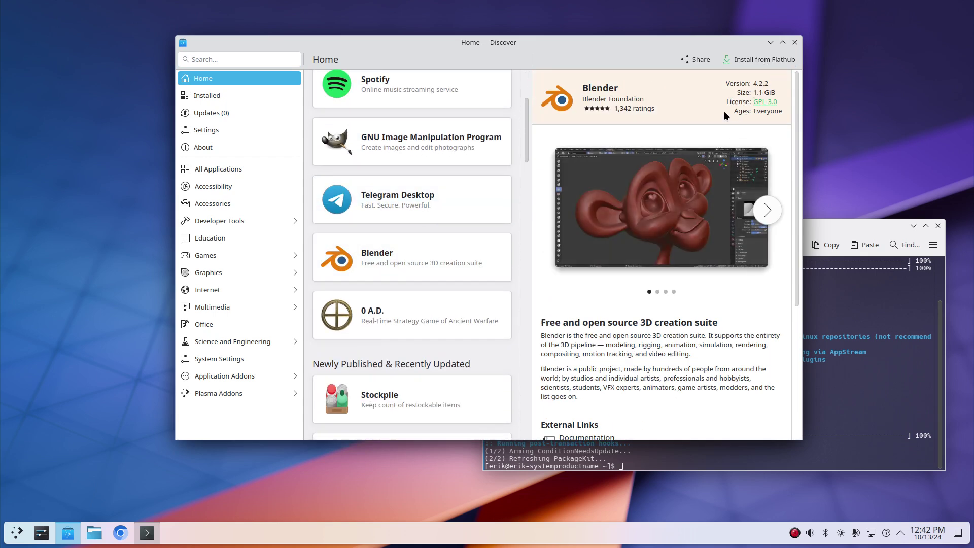
scroll(449, 236, down, 11)
click(404, 235)
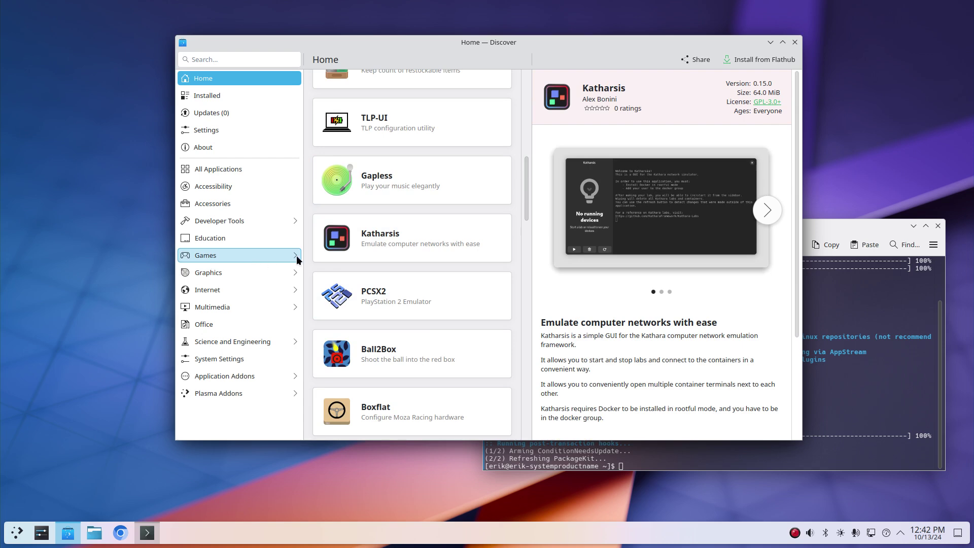
scroll(479, 224, up, 12)
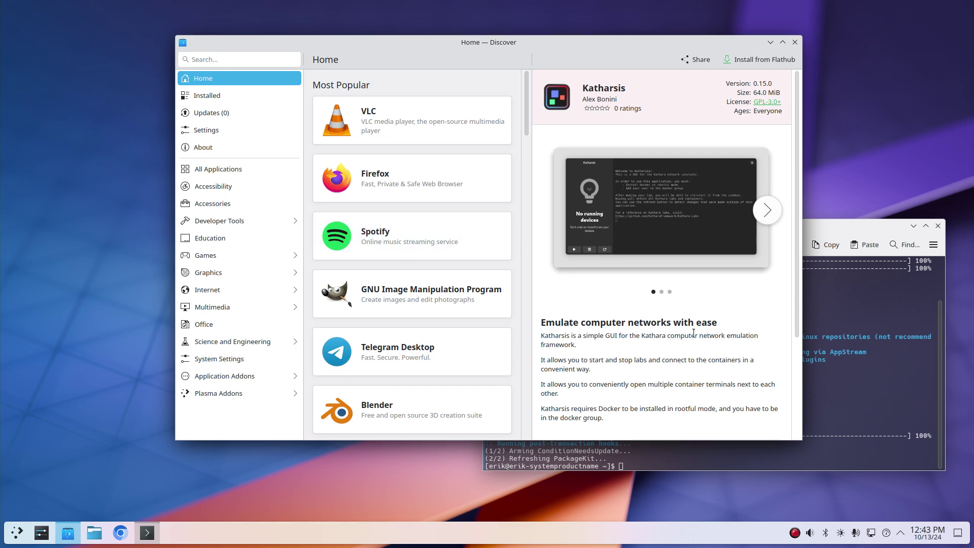
click(558, 454)
Recall the removal command, change -R to -S, and reinstall packagekit-qt6 1.1.2-1
scroll(648, 343, up, 2)
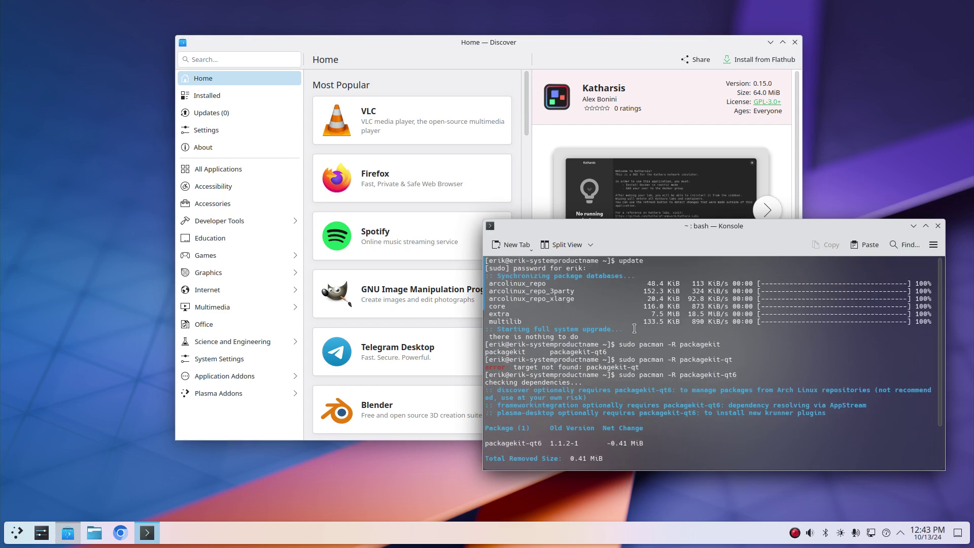
drag(579, 299, 482, 285)
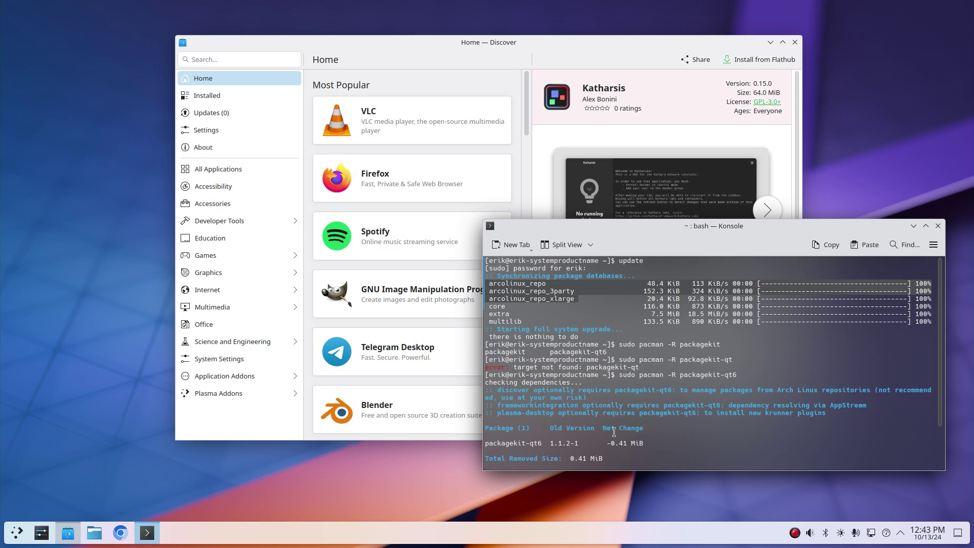
key(Return)
key(Up)
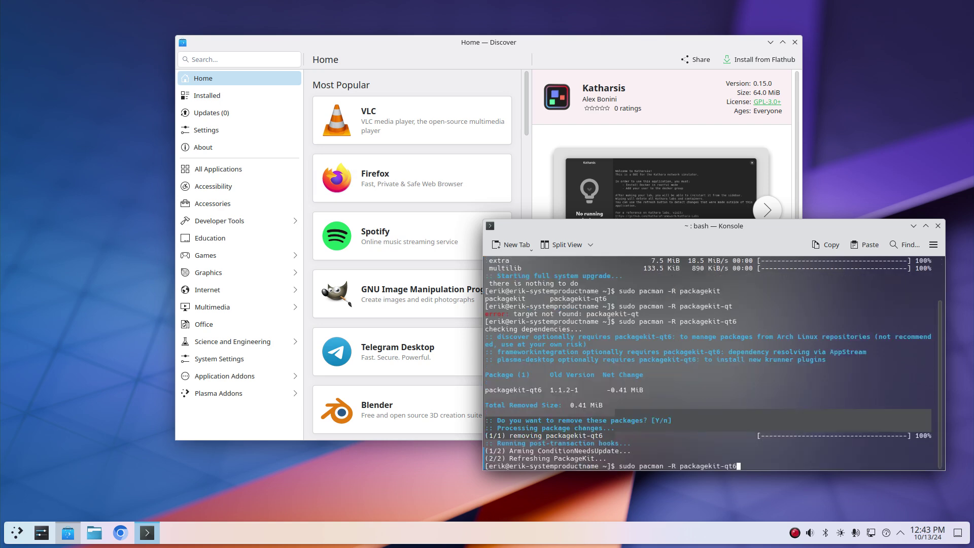
key(Left)
key(Left)
key(Left)
key(Left)
key(Left)
key(Left)
key(Left)
key(Left)
key(Left)
key(Left)
key(Left)
key(Left)
key(Left)
key(Left)
key(Left)
key(BackSpace)
text(D)
key(BackSpace)
text(S)
key(Return)
key(Return)
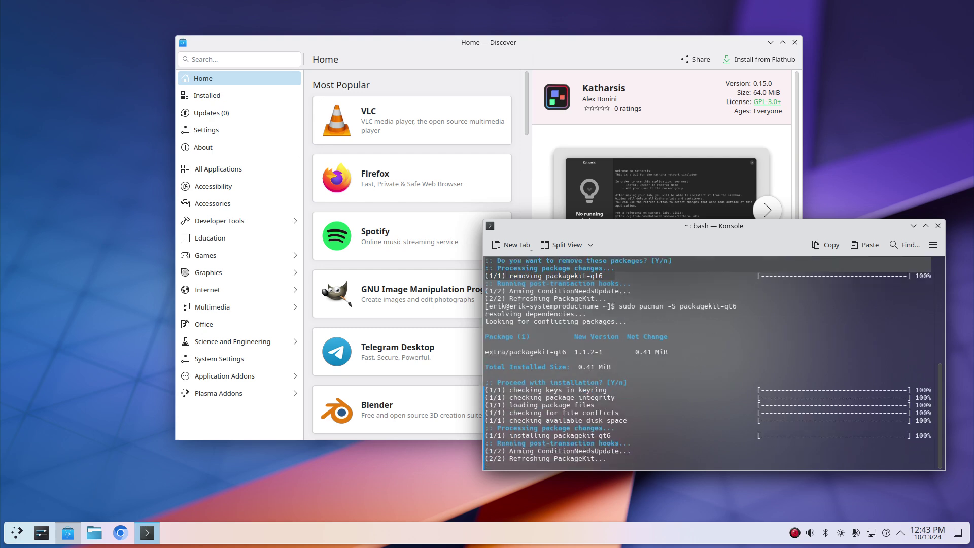
Close Konsole and Discover, then install Krita 5.2.6-2 from the ArcoLinux source
click(938, 226)
click(794, 43)
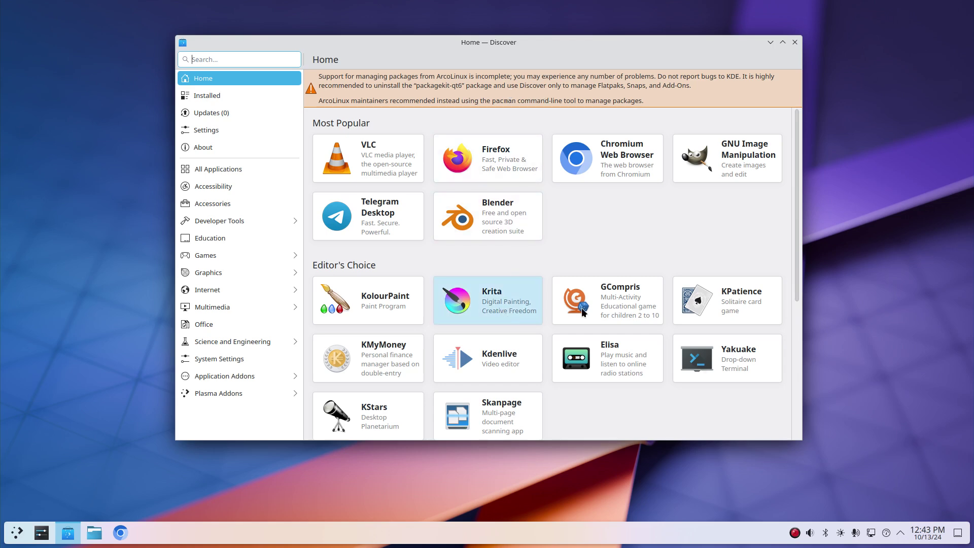
click(788, 60)
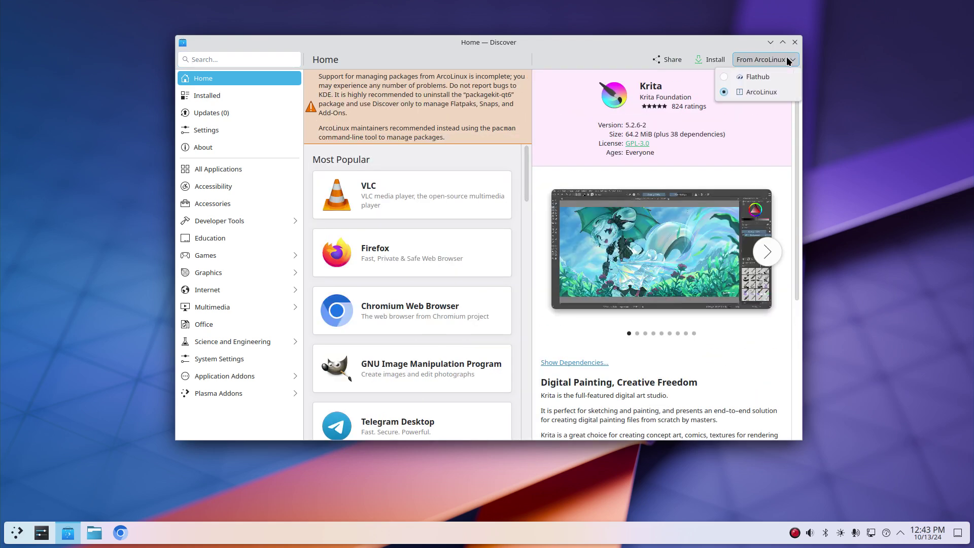
click(775, 92)
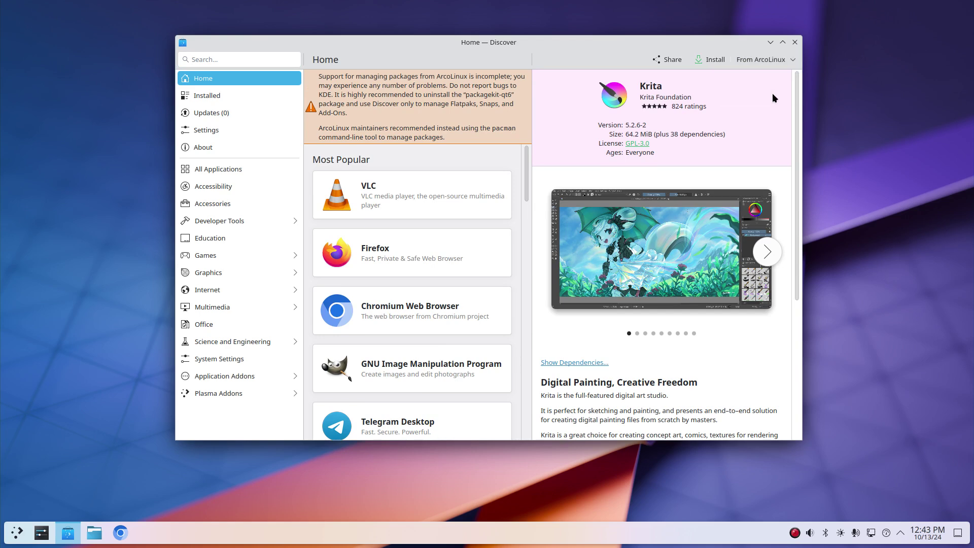
click(711, 60)
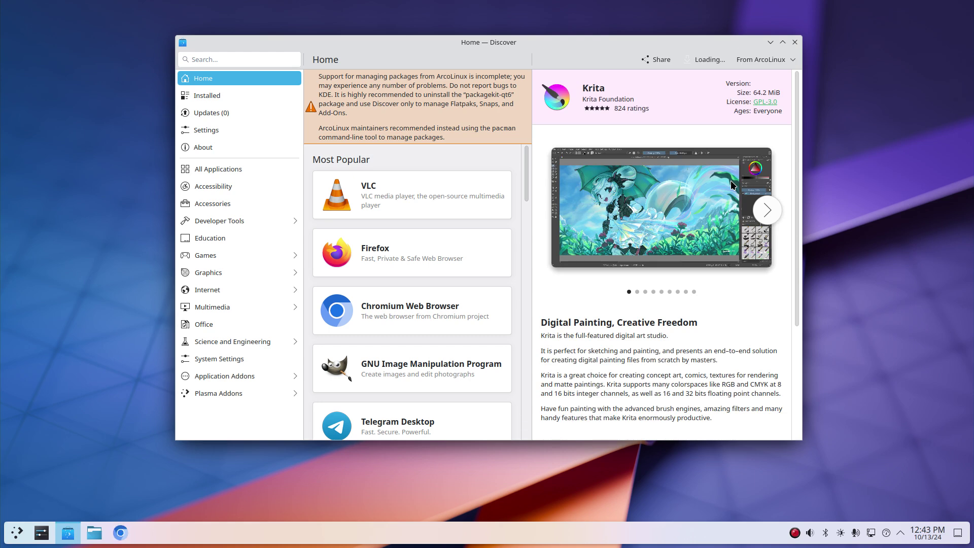
Launch Krita 5.2.6 by searching 'kri' in the launcher, then close it from its welcome screen
click(18, 536)
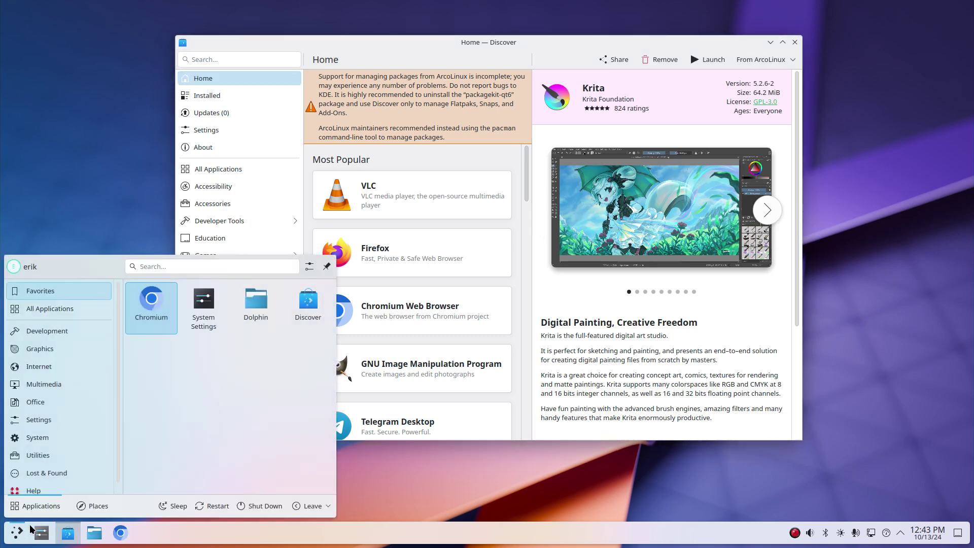
text(kri)
key(Return)
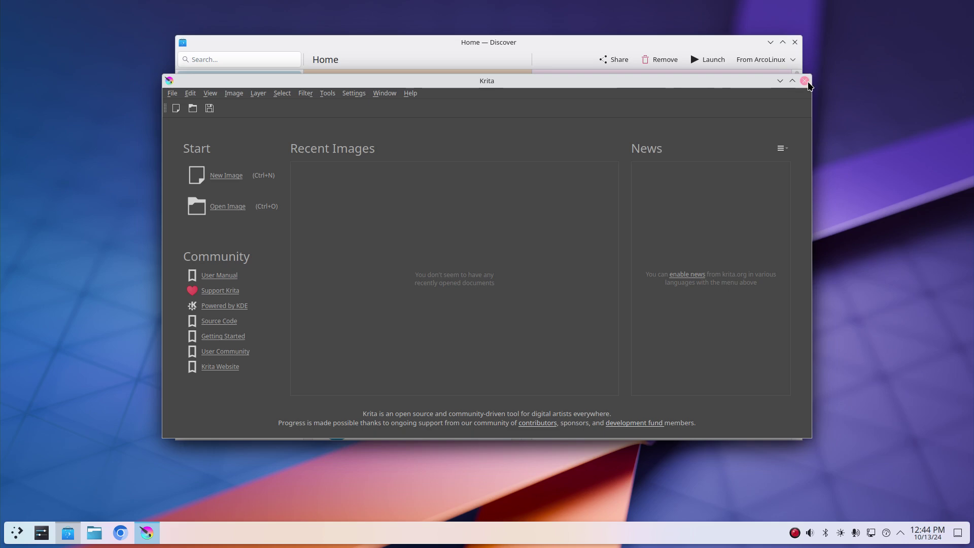
click(804, 81)
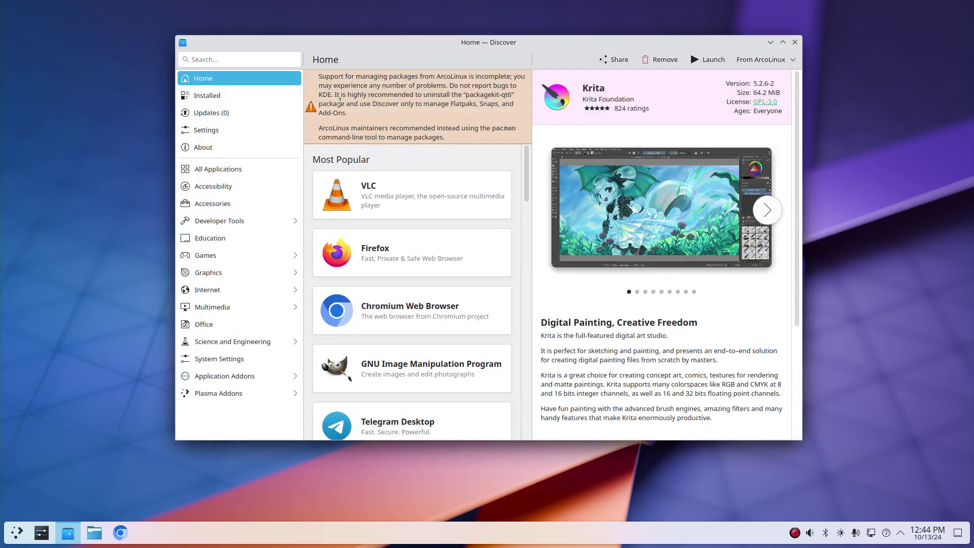
Highlight the ArcoLinux warning message, then close the Discover window to empty the desktop
drag(319, 79, 486, 149)
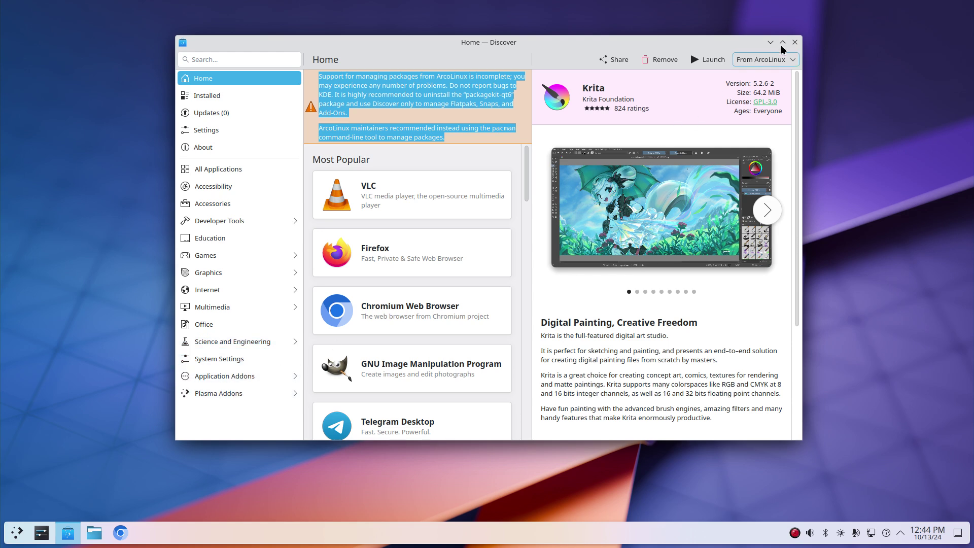
click(795, 43)
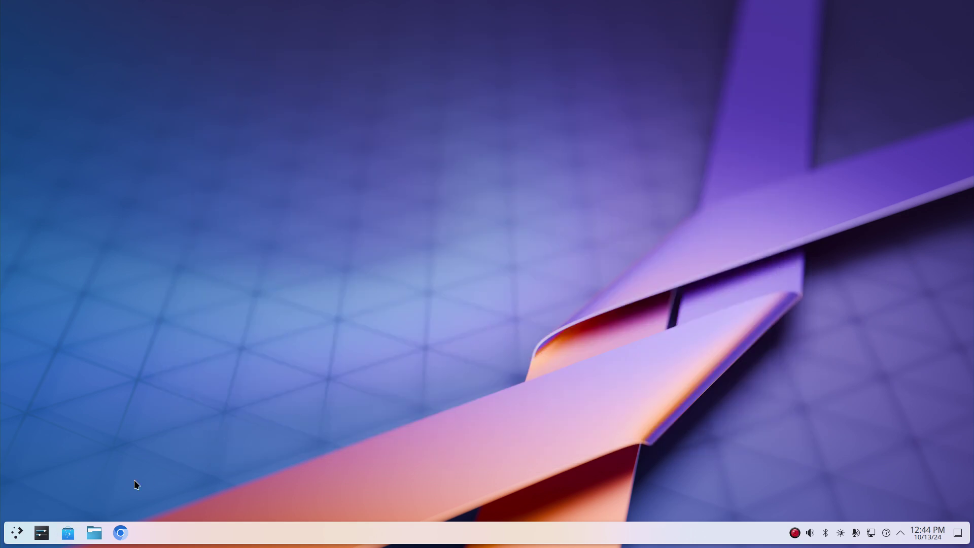